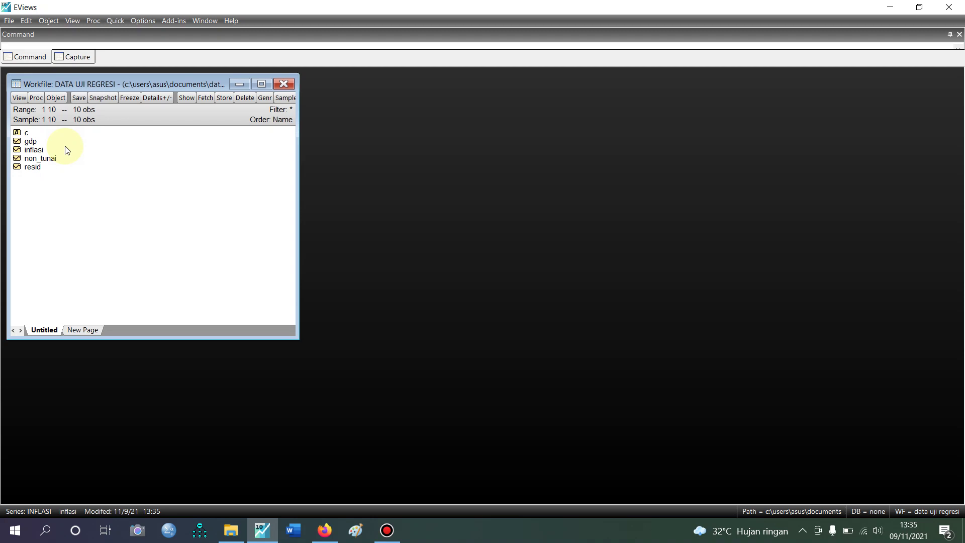
# Step: Estimate the least squares equation "gdp c inflasi non_tunai" on sample 1 10 and place its output window beside the workfile
pyautogui.click(115, 22)
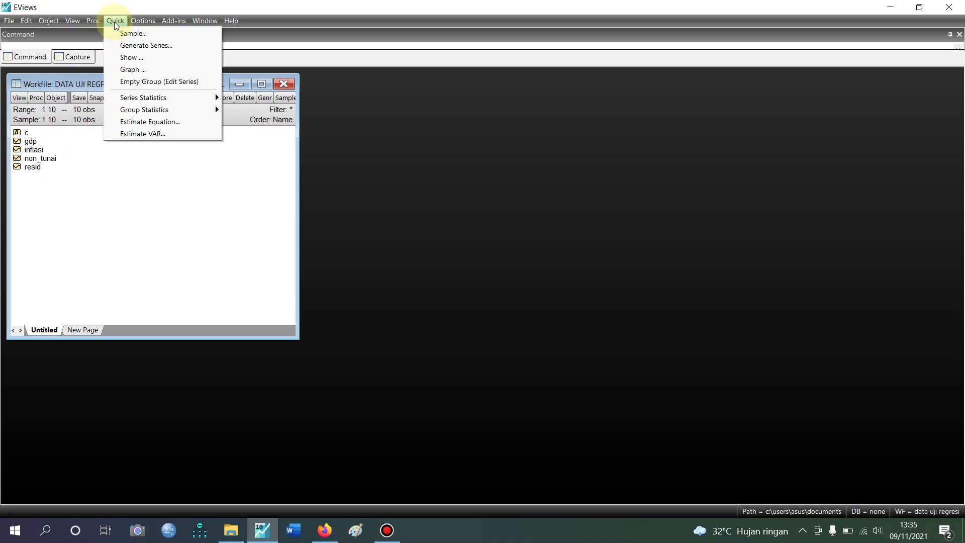
pyautogui.click(189, 122)
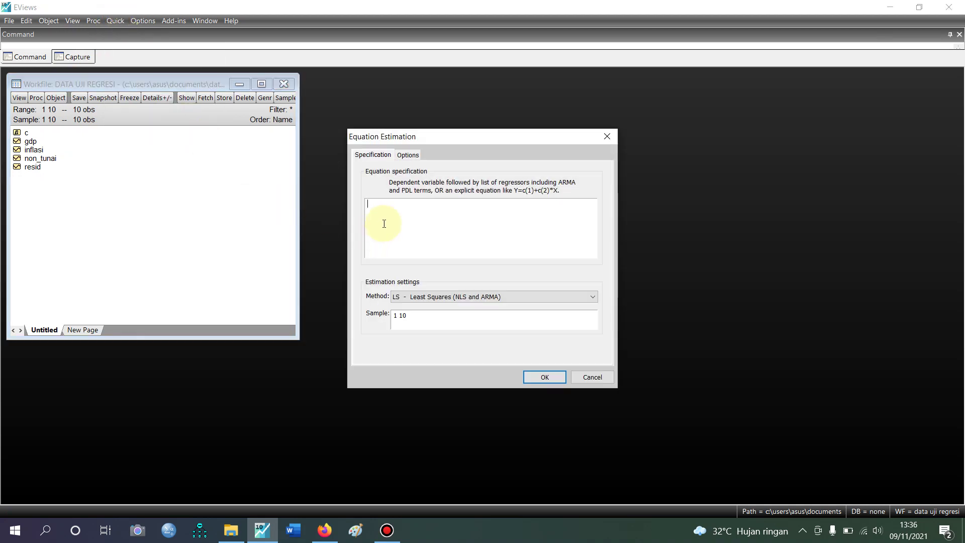
pyautogui.write('gdp c inflasi non_tunai')
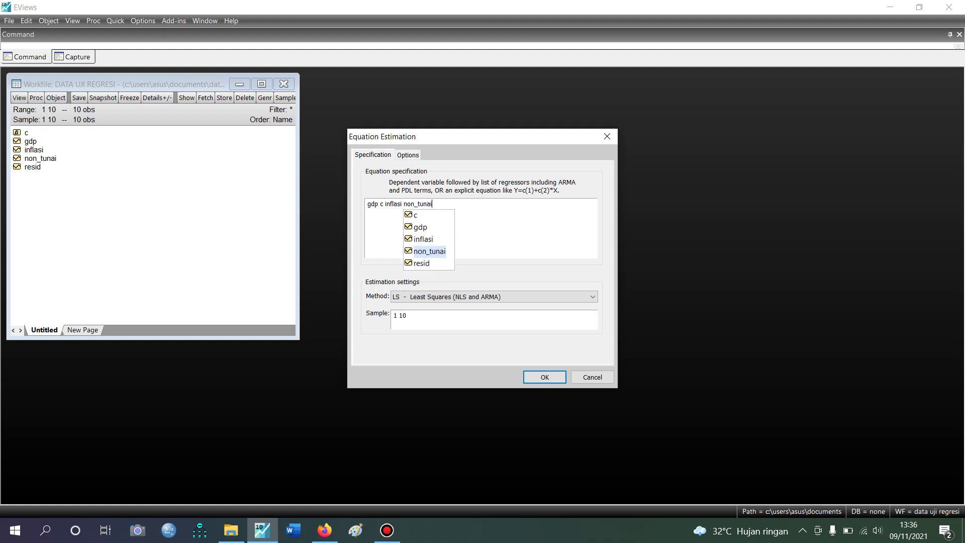
pyautogui.click(430, 250)
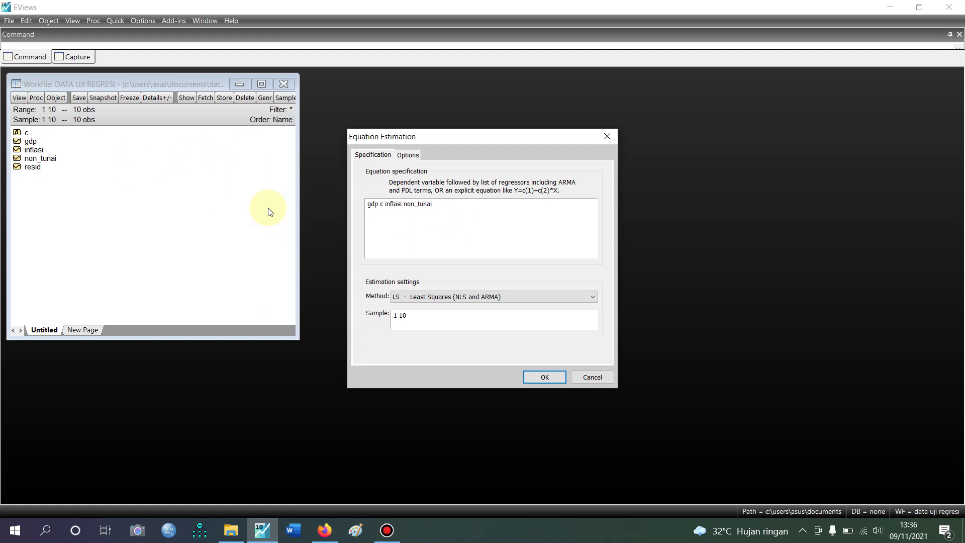
pyautogui.click(541, 377)
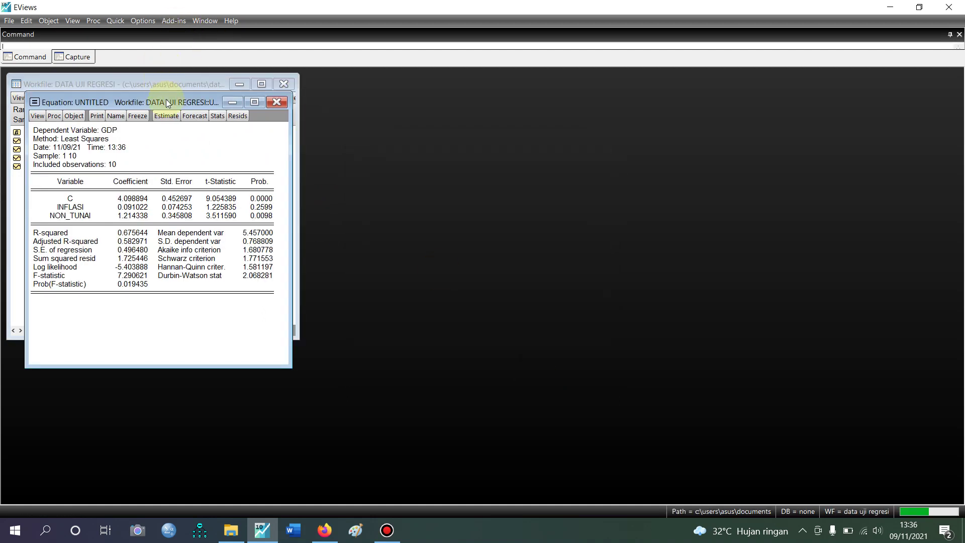
pyautogui.moveTo(196, 92); pyautogui.dragTo(475, 82)
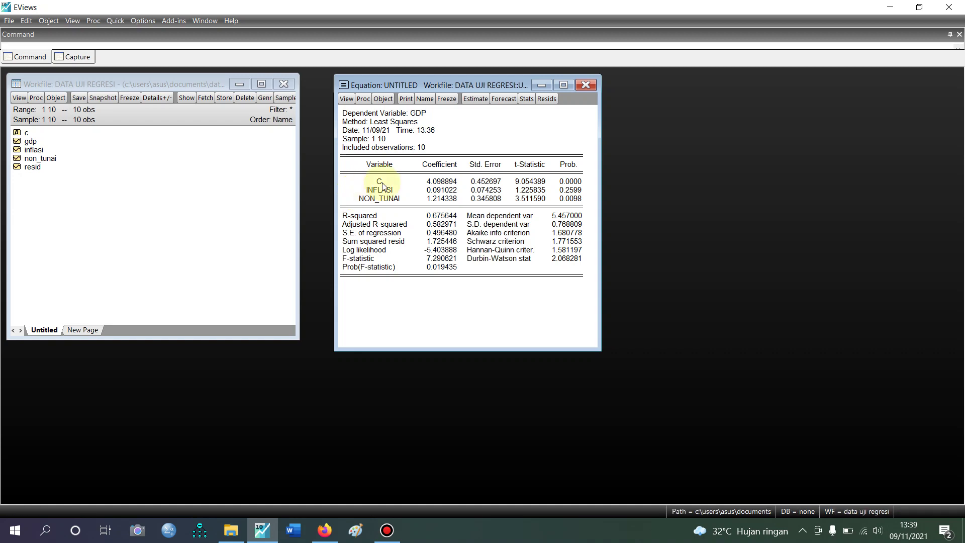
pyautogui.click(477, 101)
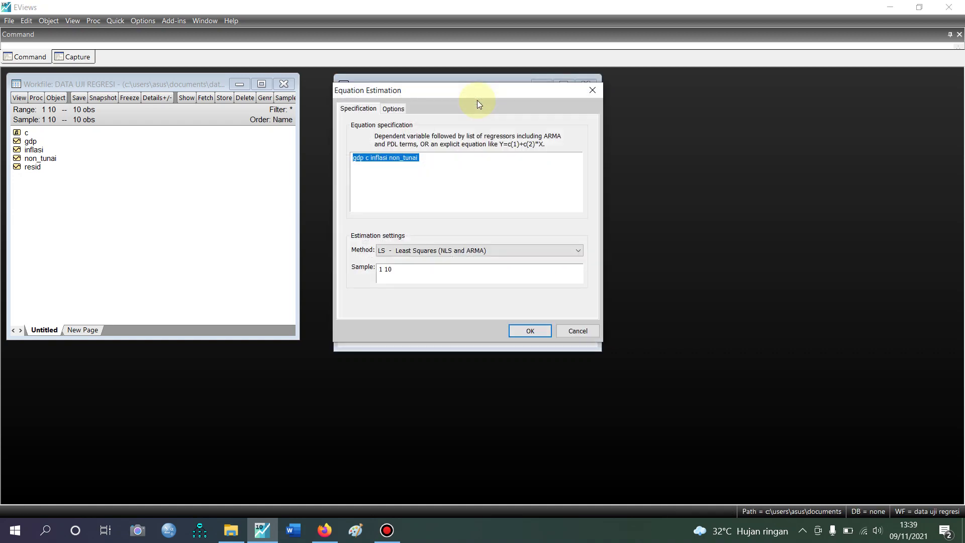
pyautogui.click(354, 158)
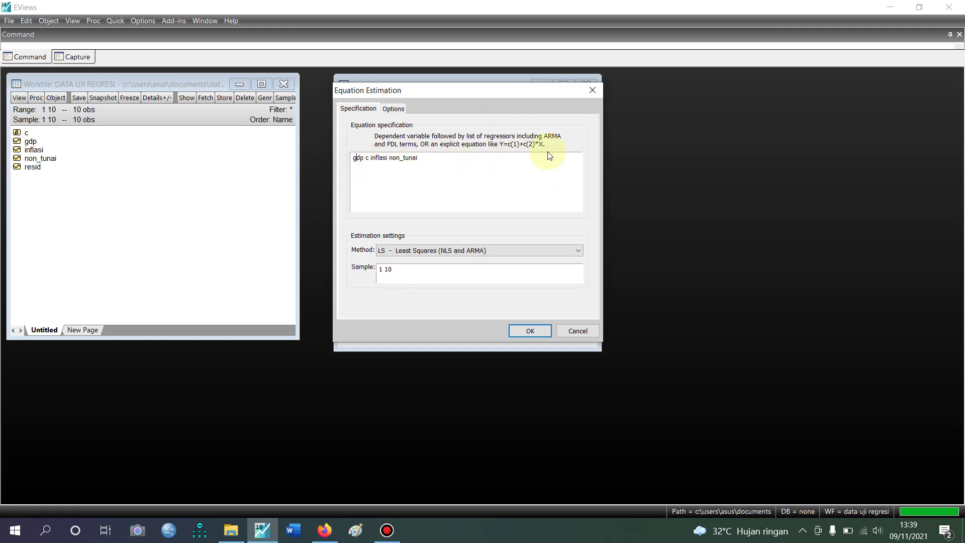
pyautogui.click(572, 330)
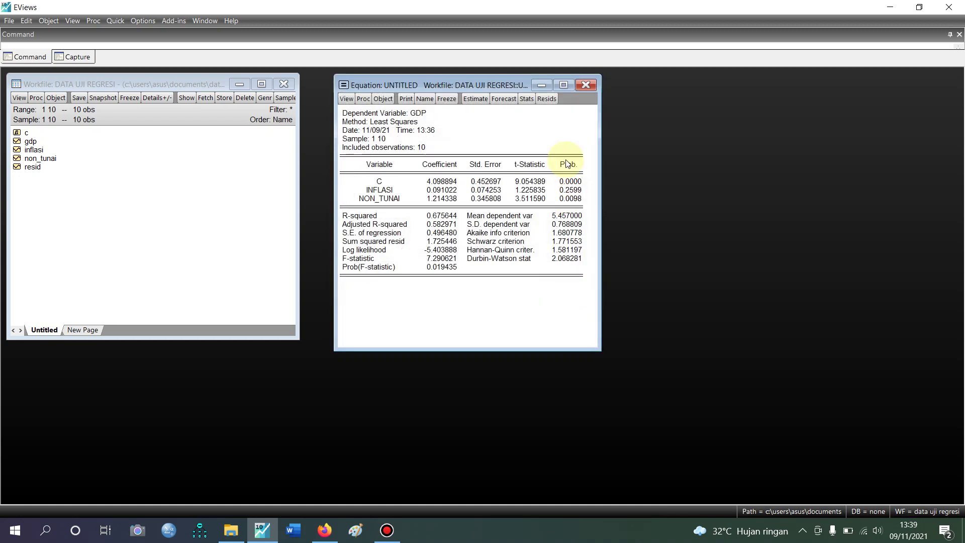
# Step: Close the regression output and delete the untitled equation
pyautogui.click(587, 86)
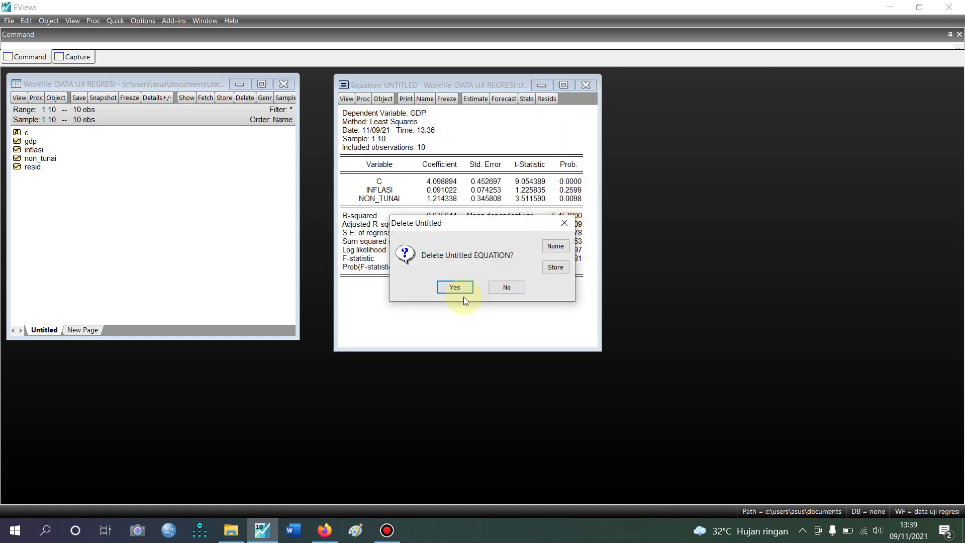
pyautogui.click(454, 287)
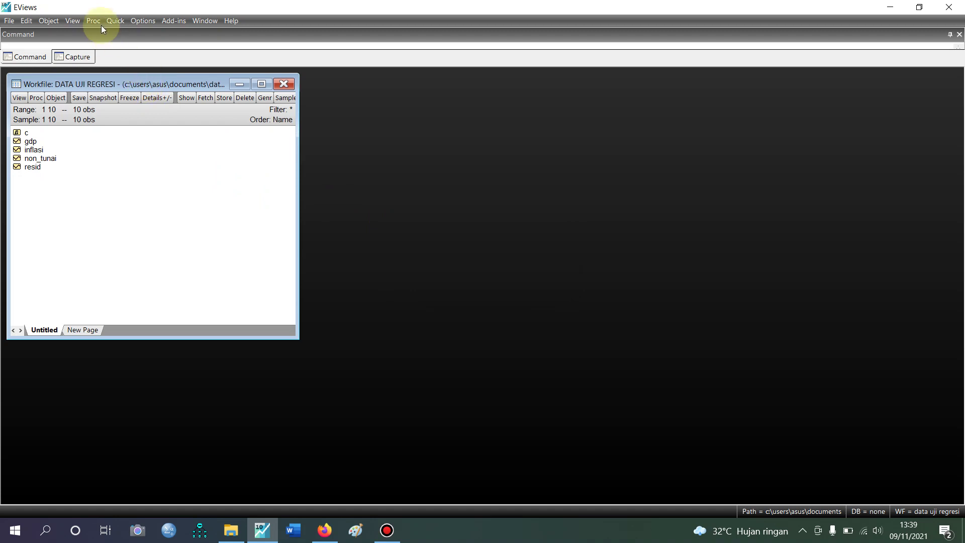
# Step: Produce a correlation matrix for gdp, inflasi and non_tunai, place it beside the workfile and select the inflasi–non_tunai correlation
pyautogui.click(121, 23)
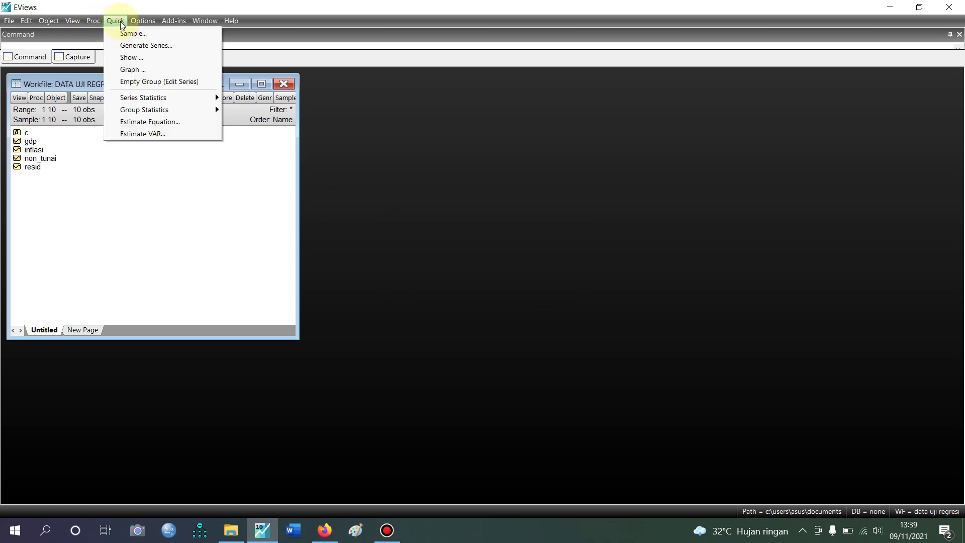
pyautogui.moveTo(208, 110)
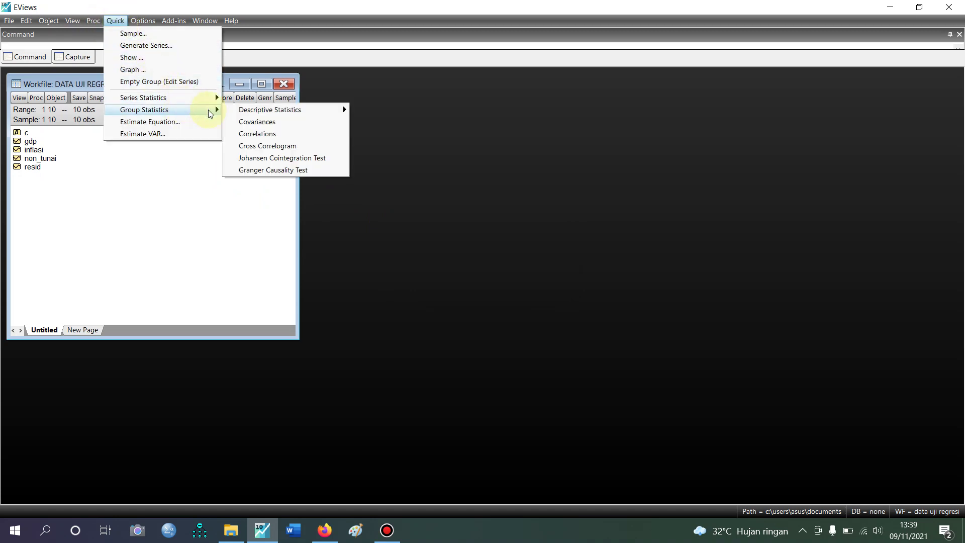
pyautogui.click(274, 132)
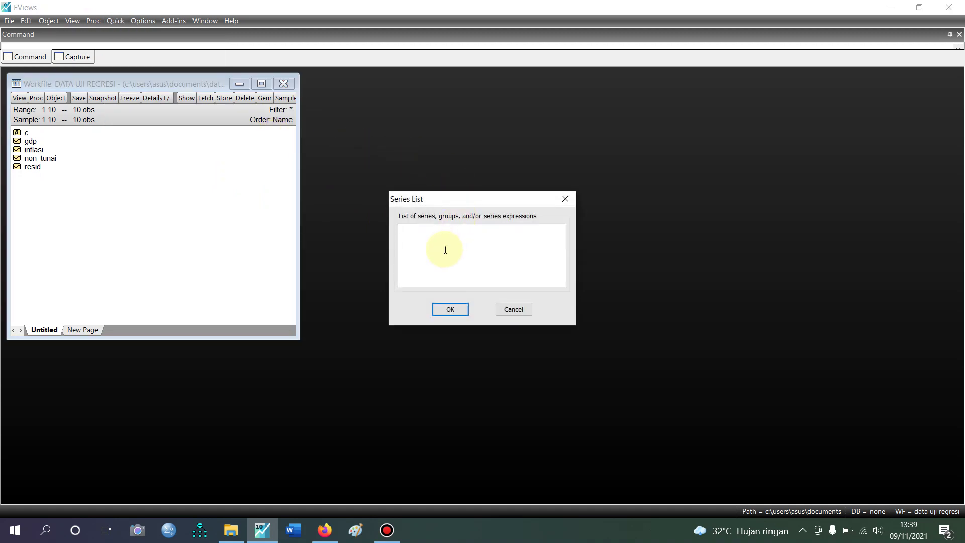
pyautogui.write('gdp inflasi non_tunai')
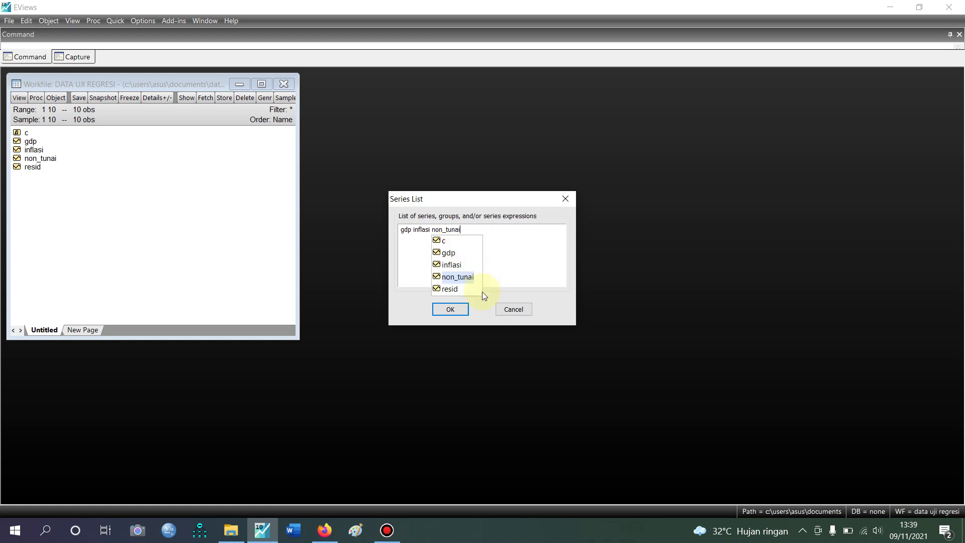
pyautogui.click(454, 307)
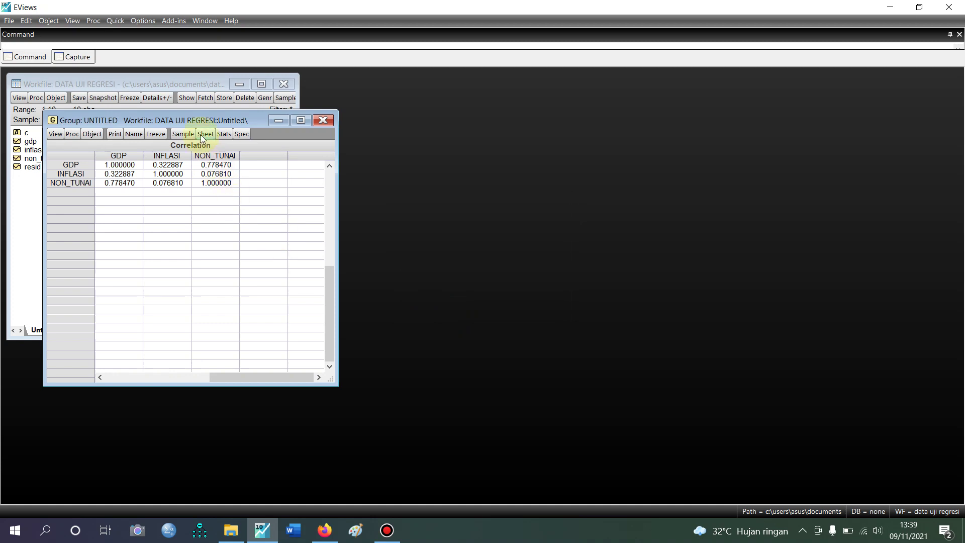
pyautogui.moveTo(199, 120); pyautogui.dragTo(469, 118)
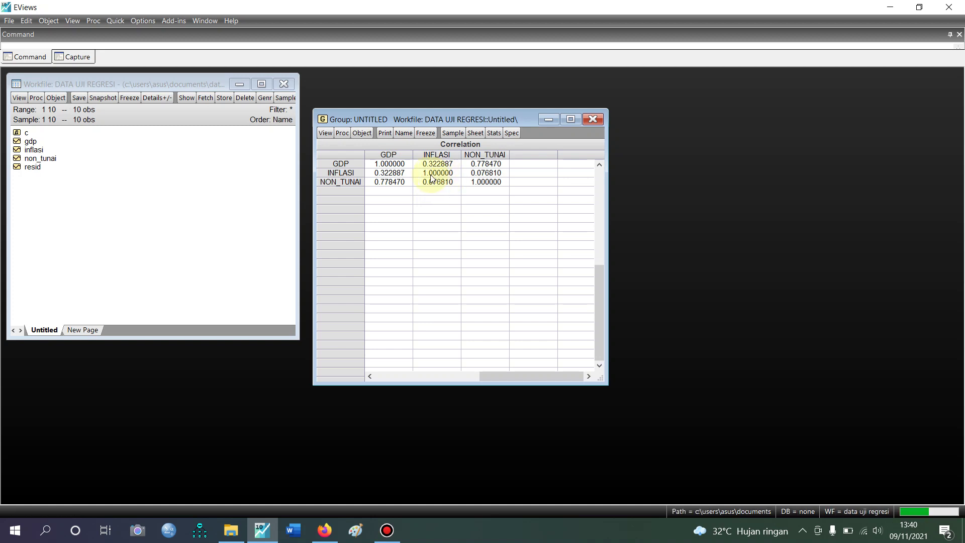
pyautogui.click(425, 182)
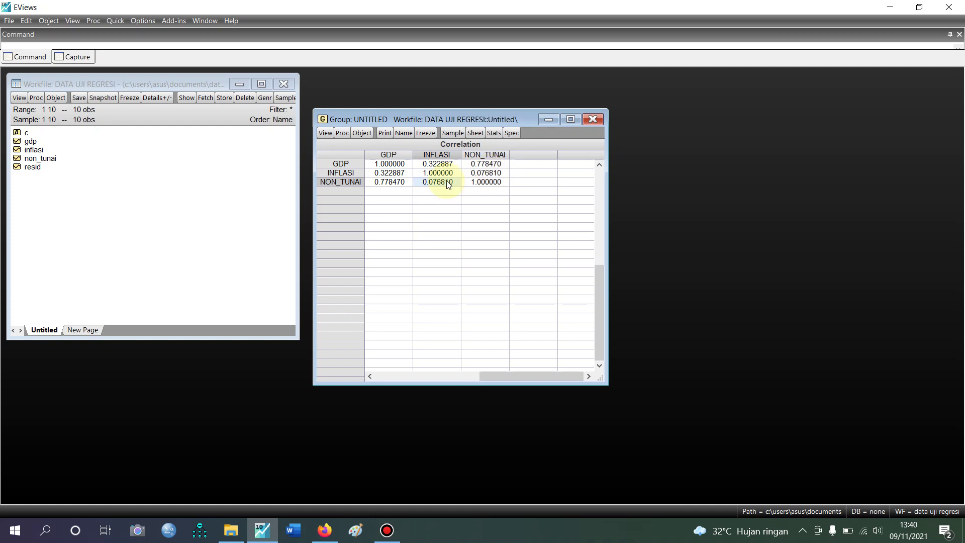
# Step: Close the correlation matrix and delete the untitled group
pyautogui.click(593, 120)
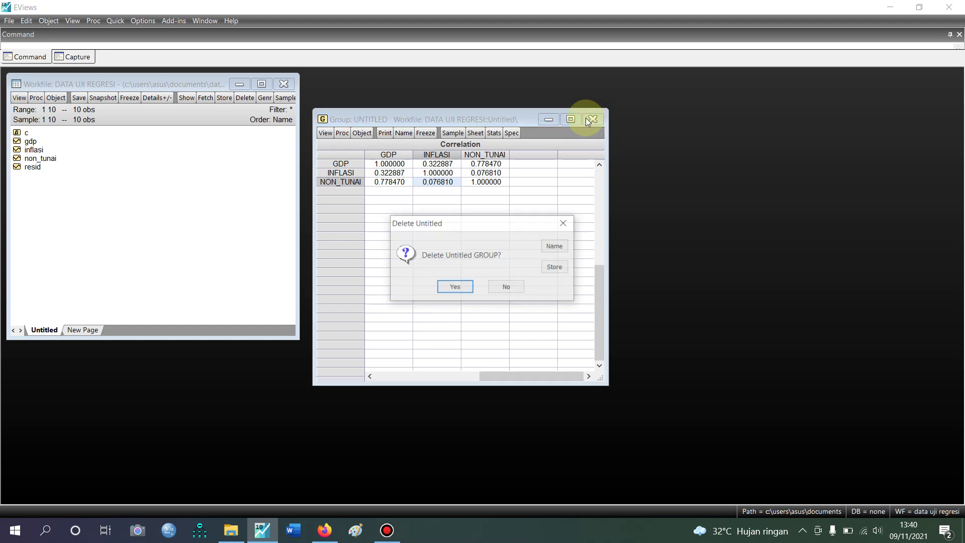
pyautogui.click(505, 291)
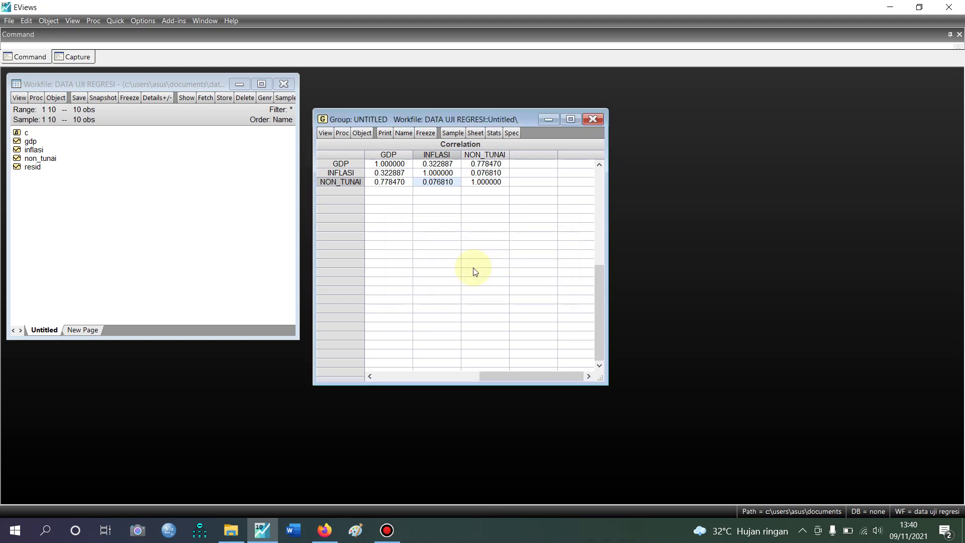
pyautogui.click(598, 120)
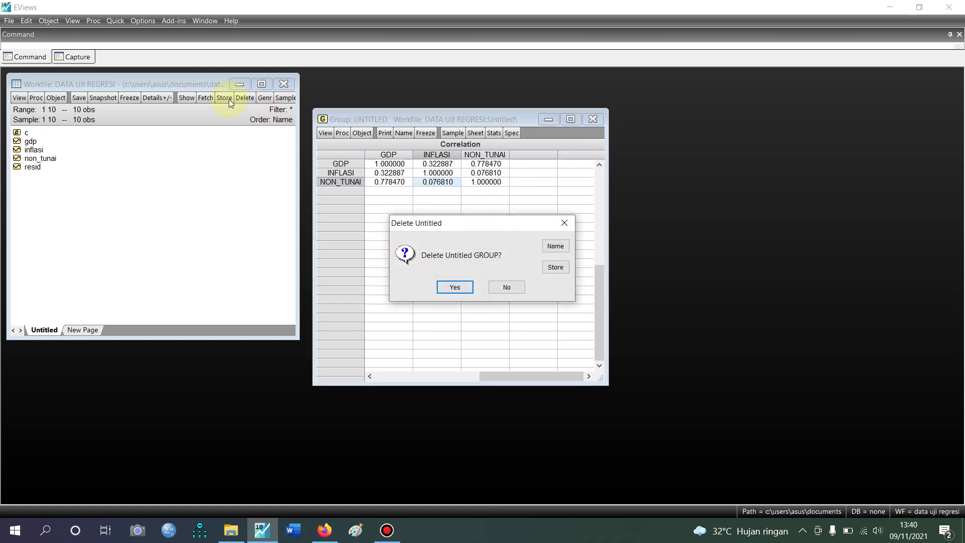
pyautogui.click(446, 288)
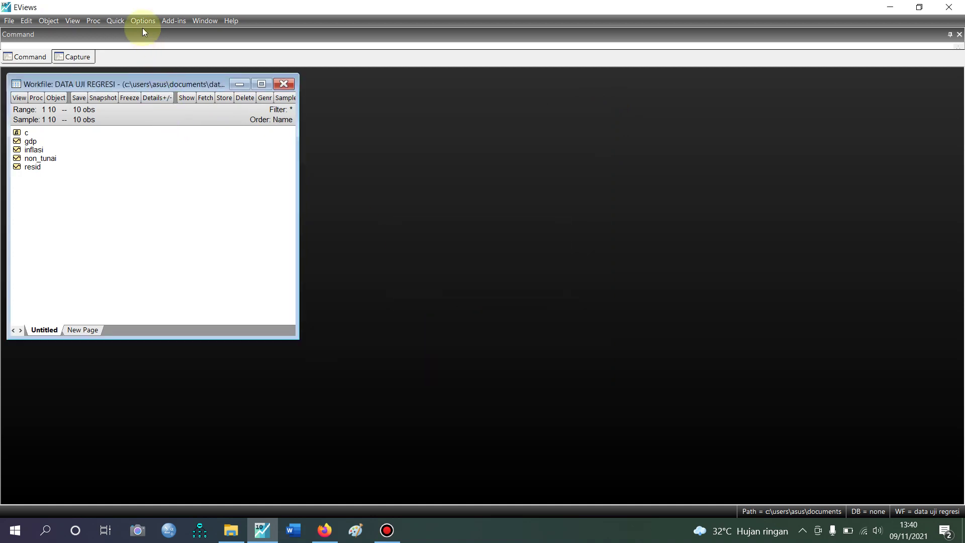
# Step: Estimate a new least squares equation, "gdp c inflasi non_tunai", and move its output window clear of the workfile
pyautogui.click(115, 20)
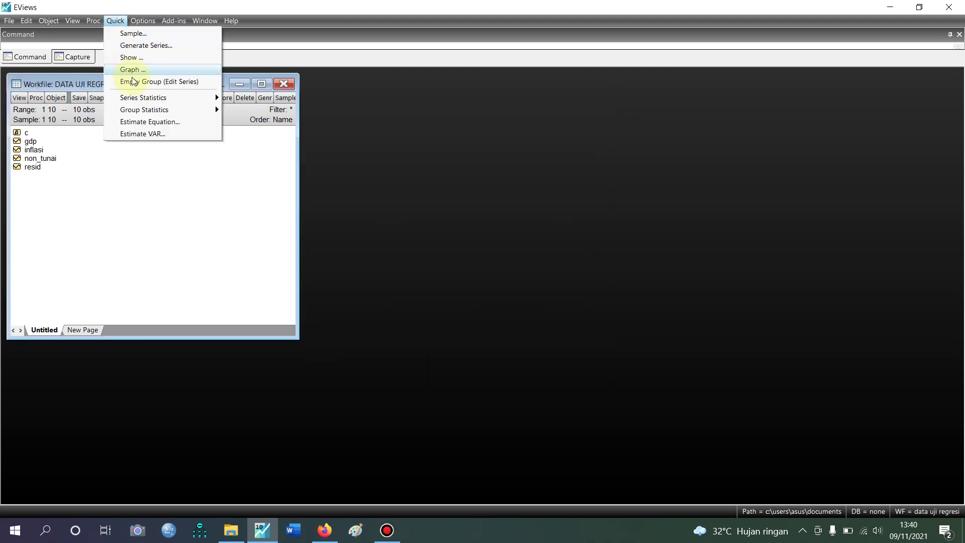
pyautogui.click(170, 123)
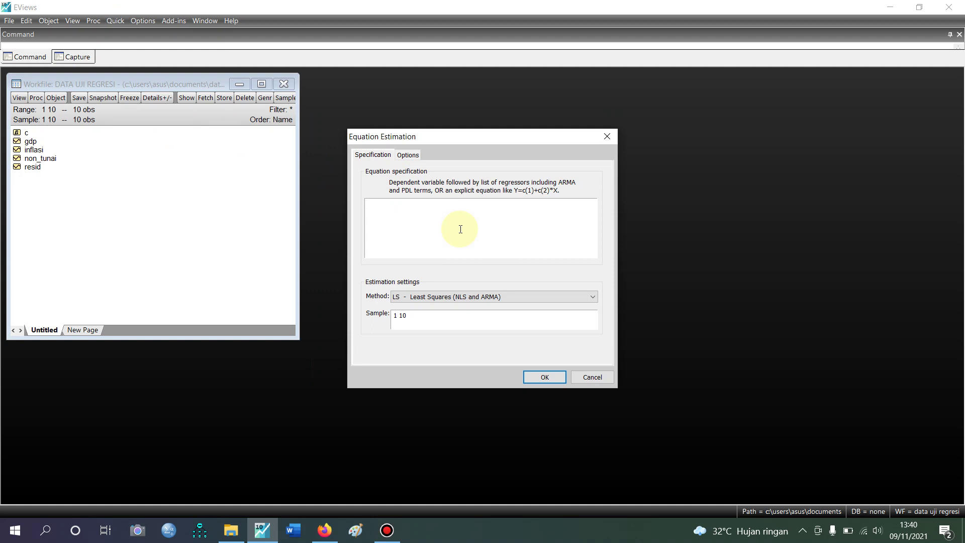
pyautogui.write('gdp c inflasi non_tunai')
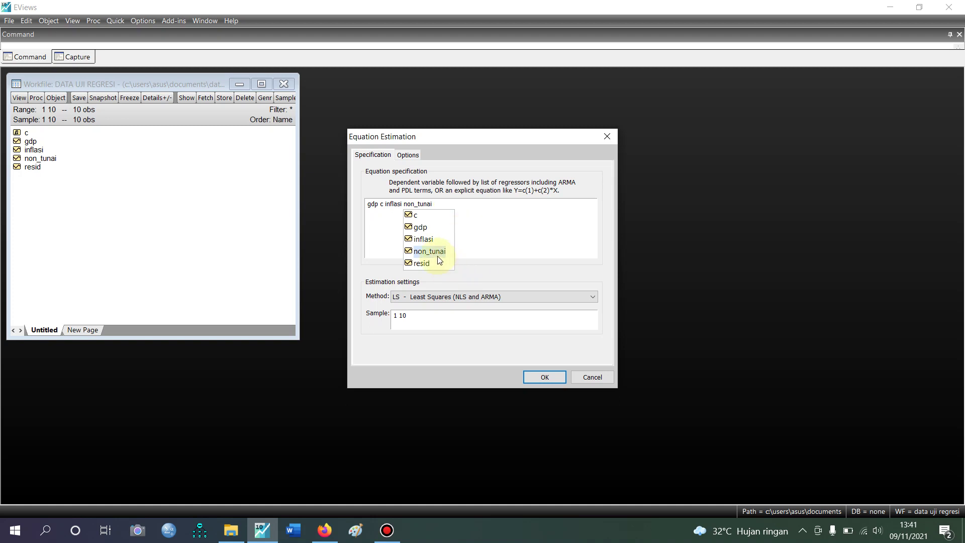
pyautogui.click(497, 252)
pyautogui.click(544, 377)
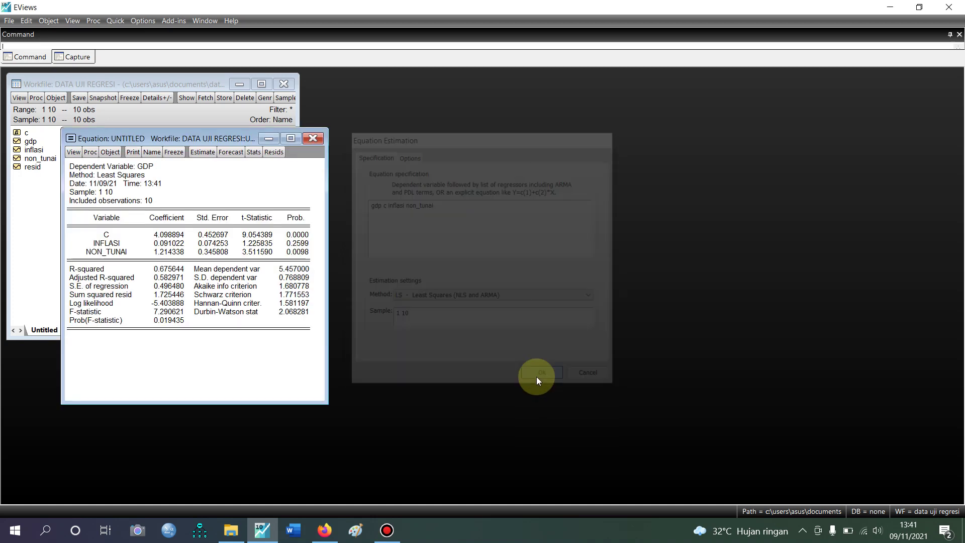
pyautogui.moveTo(327, 138); pyautogui.dragTo(341, 140)
pyautogui.moveTo(260, 136); pyautogui.dragTo(541, 139)
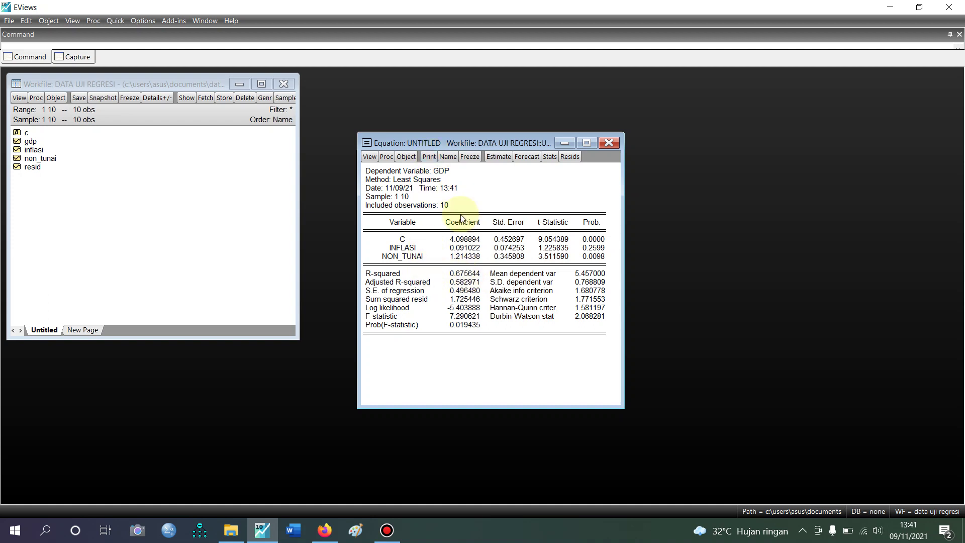
# Step: Re-estimate the equation as "inflasi c gdp non_tunai", making inflasi the dependent variable
pyautogui.click(496, 158)
pyautogui.click(383, 221)
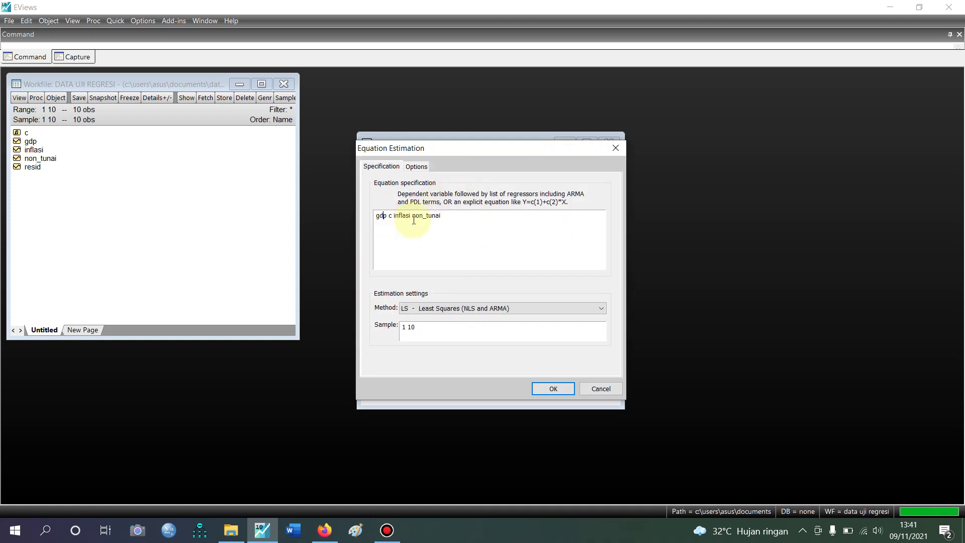
pyautogui.press('BackSpace')
pyautogui.press('BackSpace')
pyautogui.press('BackSpace')
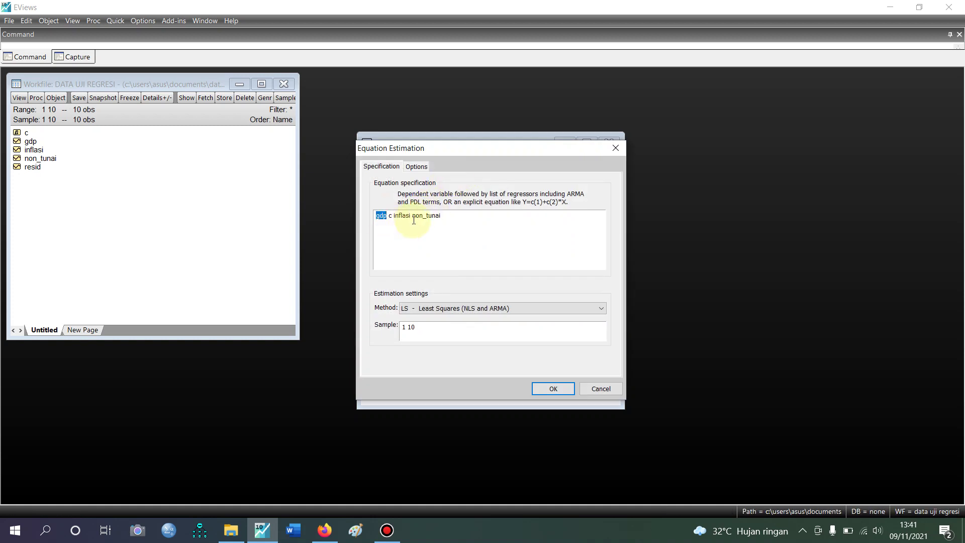
pyautogui.write('inflasi')
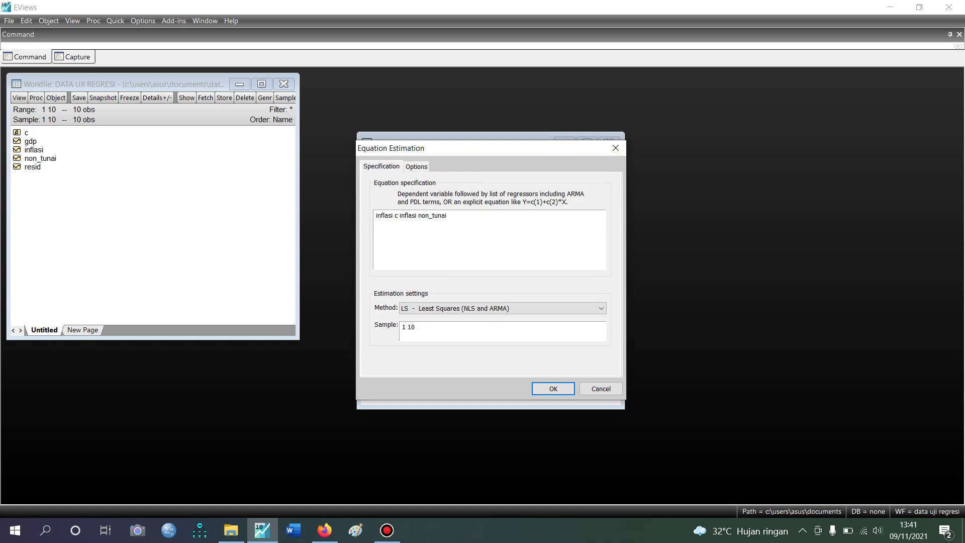
pyautogui.moveTo(400, 215); pyautogui.dragTo(416, 215)
pyautogui.write('gdp')
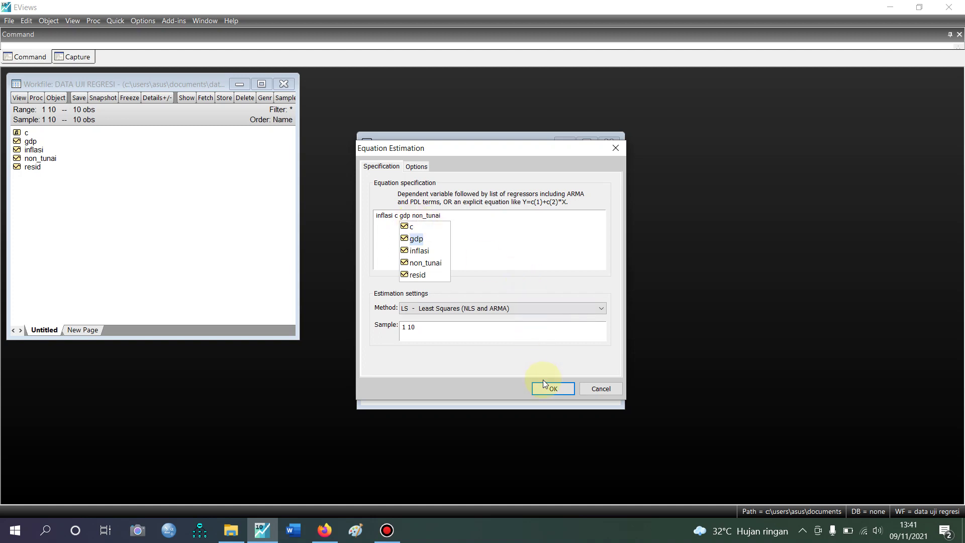
pyautogui.click(551, 389)
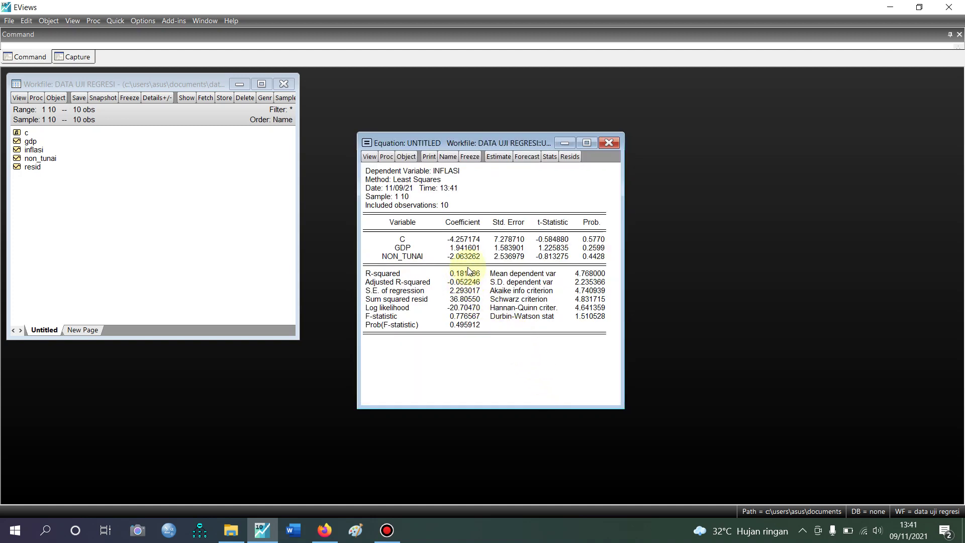
# Step: Re-estimate the equation as "non_tunai c gdp inflasi", making non_tunai the dependent variable
pyautogui.click(494, 156)
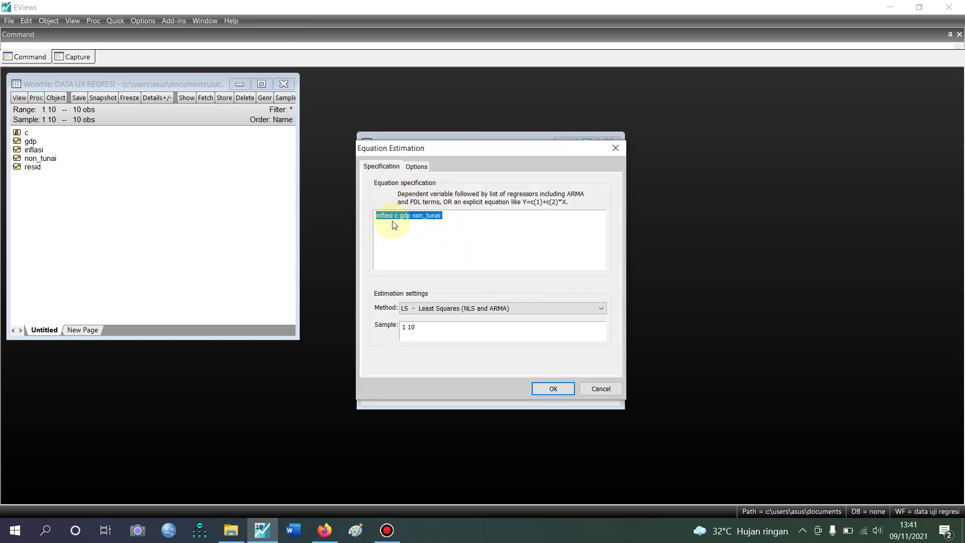
pyautogui.click(394, 216)
pyautogui.moveTo(394, 216); pyautogui.dragTo(355, 217)
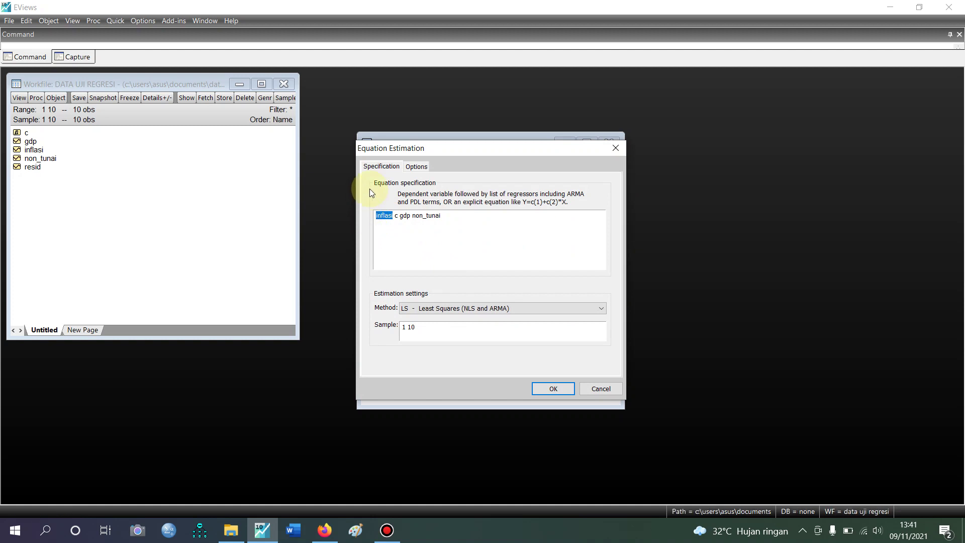
pyautogui.write('non_tunai')
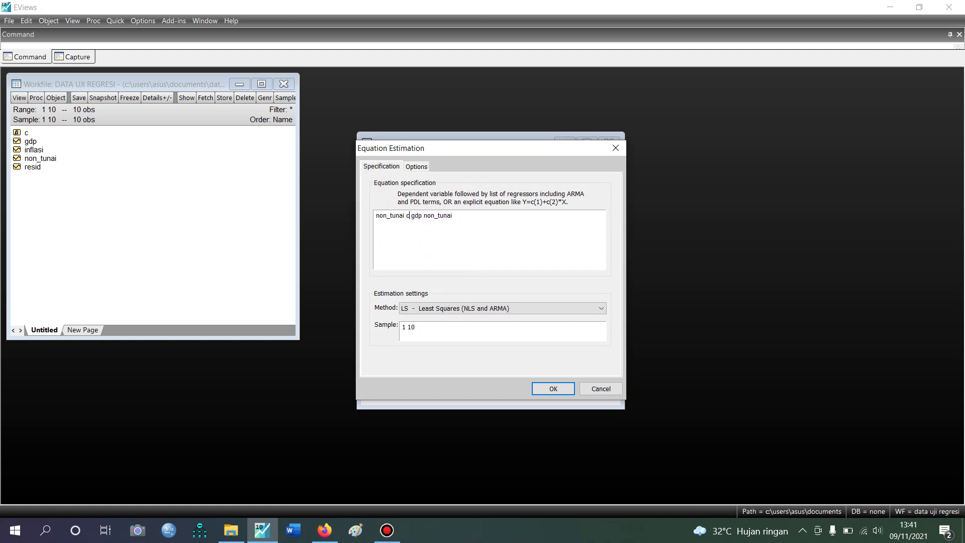
pyautogui.moveTo(423, 216); pyautogui.dragTo(451, 216)
pyautogui.write('inflasi')
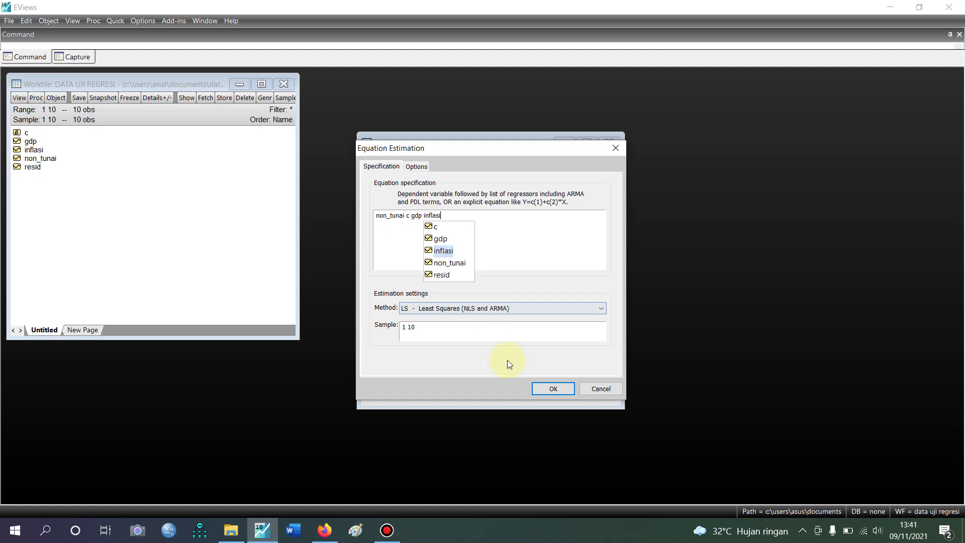
pyautogui.click(546, 390)
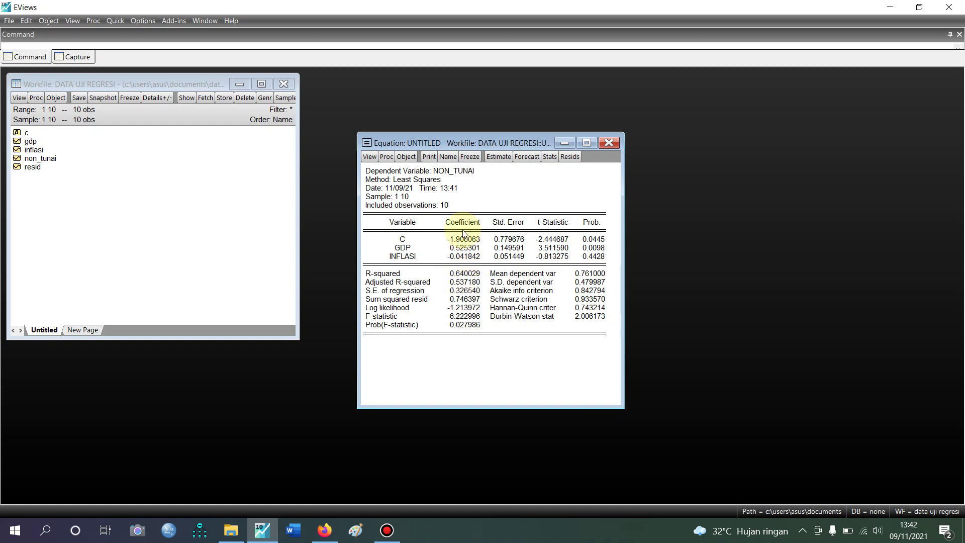
# Step: Swap non_tunai and inflasi in the specification and re-estimate the equation as "inflasi c gdp non_tunai"
pyautogui.click(497, 157)
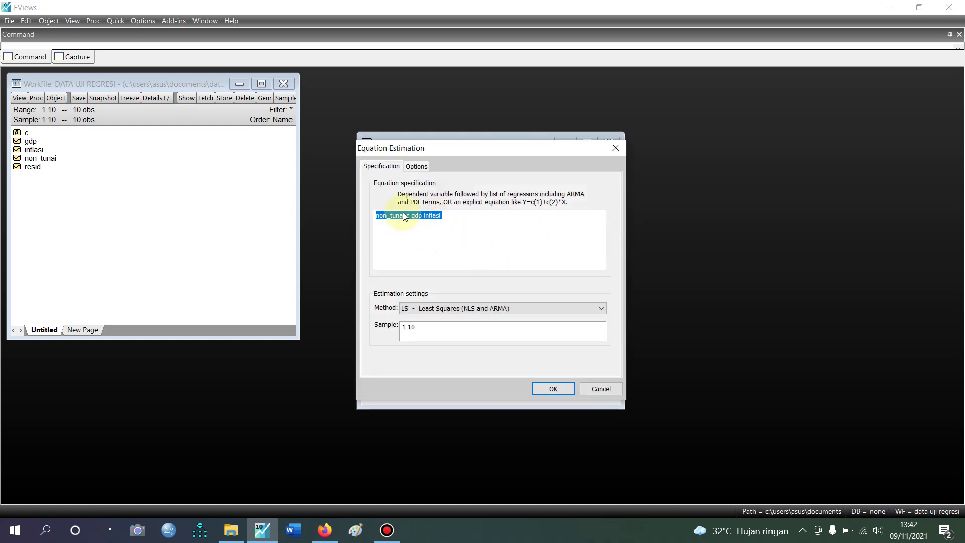
pyautogui.click(432, 227)
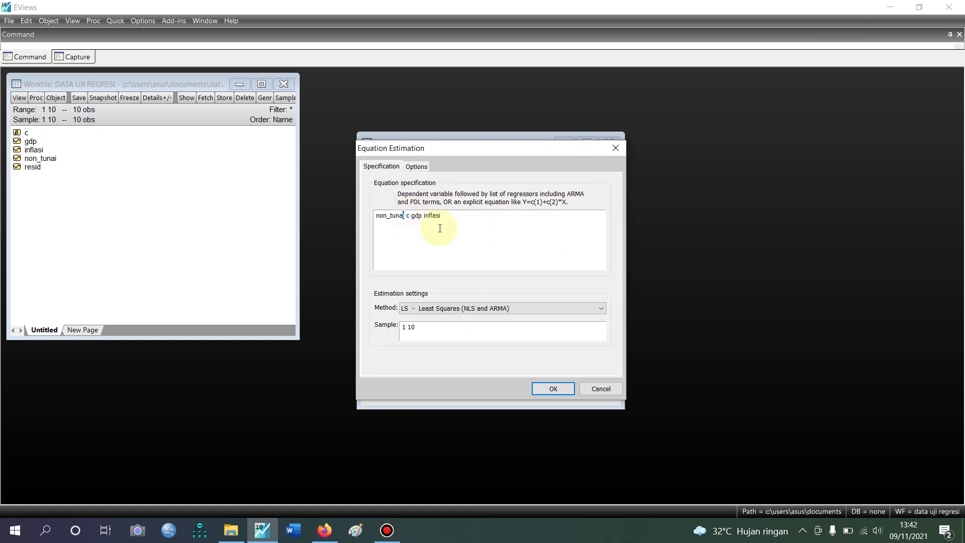
pyautogui.hotkey('shift', 'Home')
pyautogui.write('inflasi')
pyautogui.click(444, 215)
pyautogui.press('BackSpace')
pyautogui.press('BackSpace')
pyautogui.press('BackSpace')
pyautogui.press('BackSpace')
pyautogui.press('BackSpace')
pyautogui.press('BackSpace')
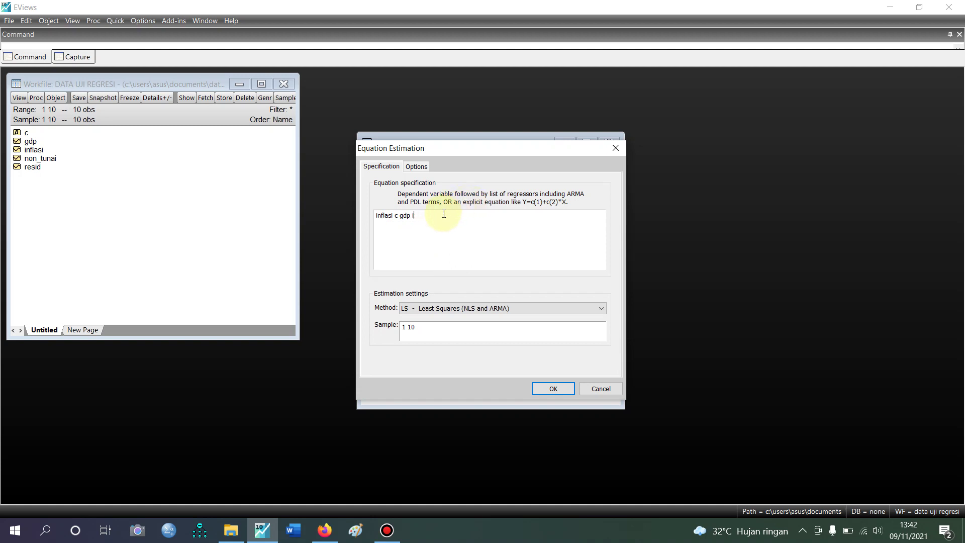
pyautogui.write('non_tunai')
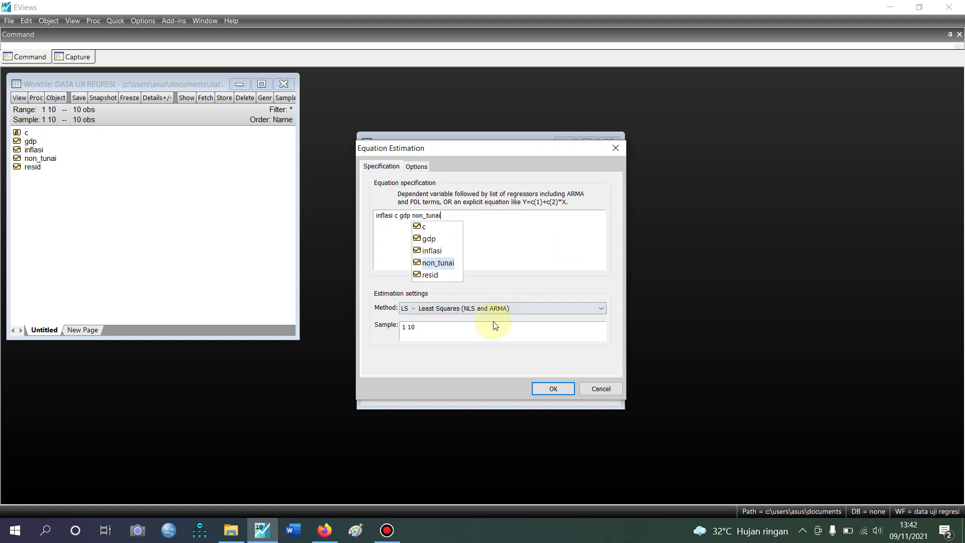
pyautogui.click(545, 388)
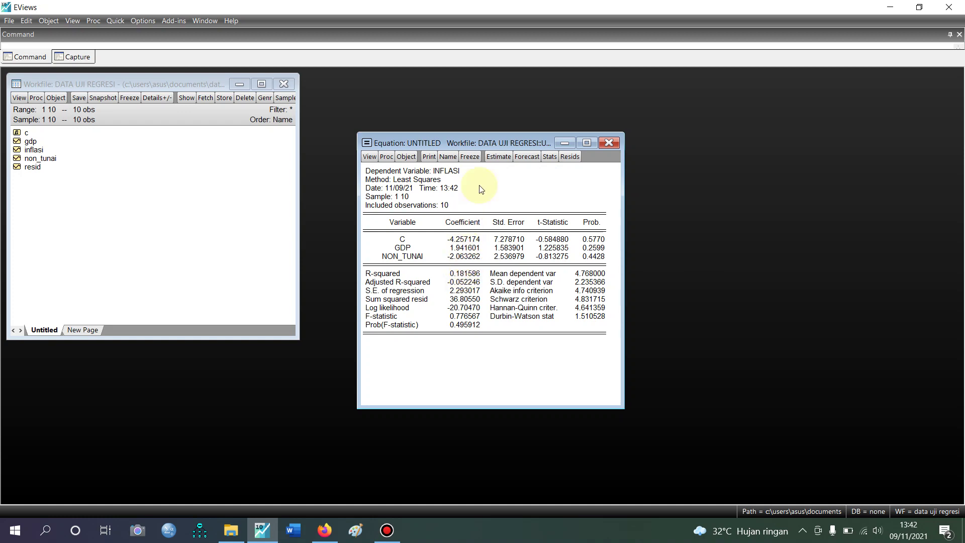
# Step: Restore gdp as the dependent variable and re-estimate the equation as "gdp c inflasi non_tunai"
pyautogui.click(496, 157)
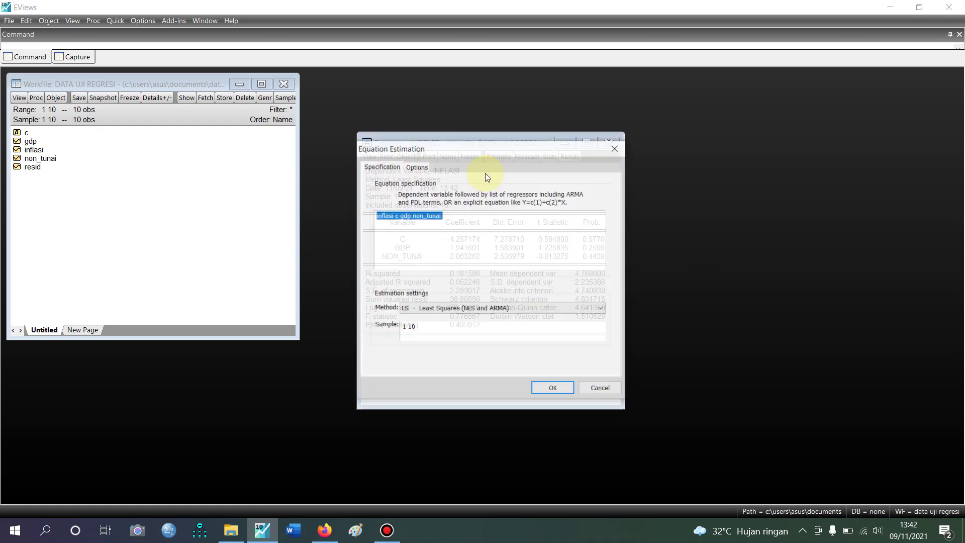
pyautogui.click(392, 216)
pyautogui.hotkey('shift', 'Left')
pyautogui.hotkey('shift', 'Left')
pyautogui.hotkey('shift', 'Left')
pyautogui.hotkey('shift', 'Left')
pyautogui.hotkey('shift', 'Left')
pyautogui.hotkey('shift', 'Left')
pyautogui.hotkey('shift', 'Left')
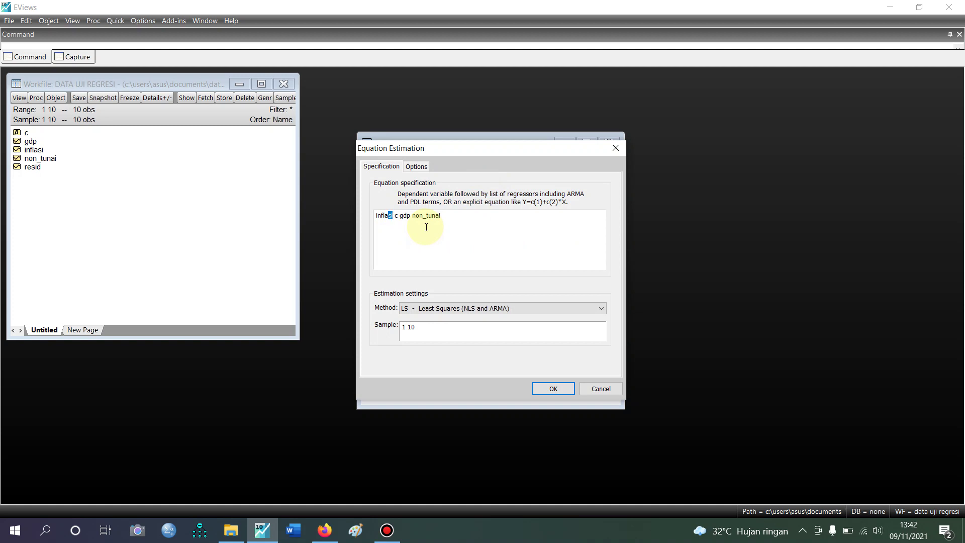
pyautogui.write('gdp')
pyautogui.hotkey('shift', 'Left')
pyautogui.hotkey('shift', 'Left')
pyautogui.hotkey('shift', 'Left')
pyautogui.hotkey('shift', 'Left')
pyautogui.write('inflasi')
pyautogui.click(559, 387)
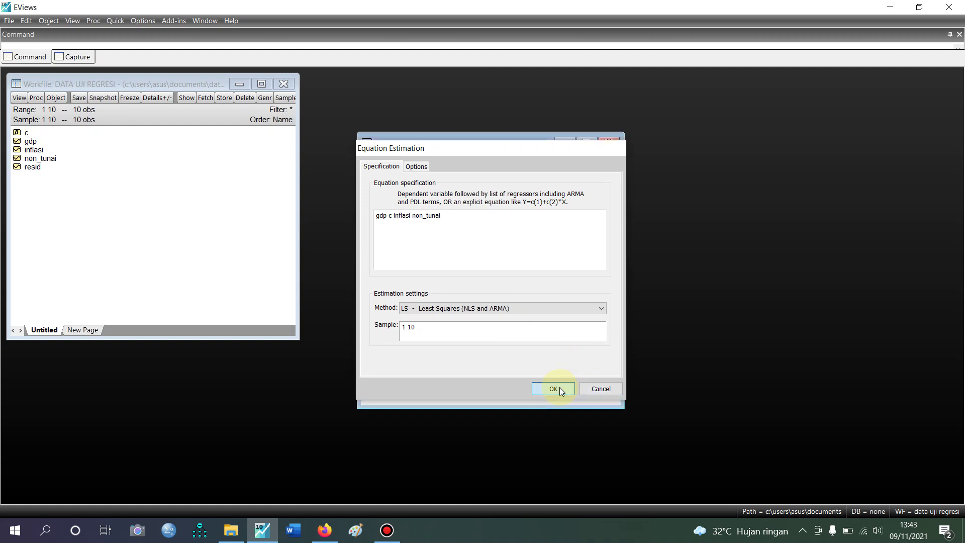